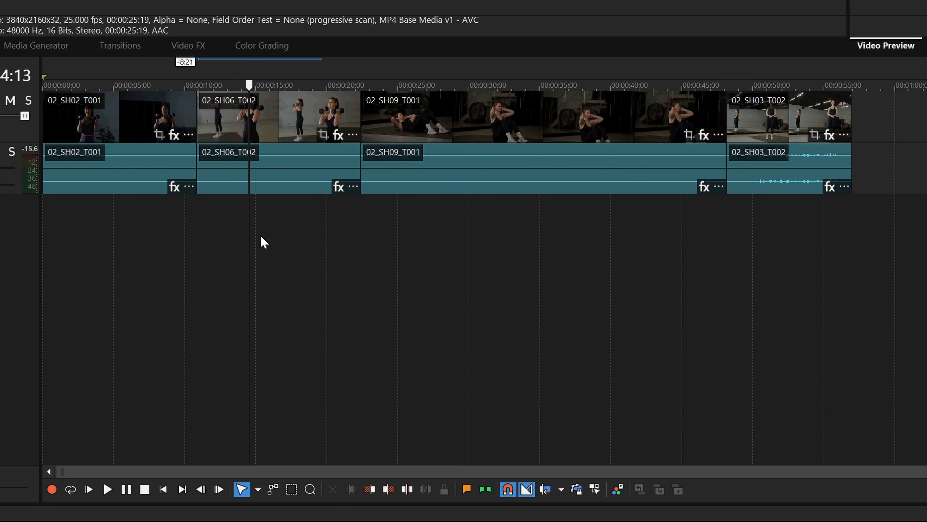
Step: Choose the Shuffle Tool and move the 02_SH09_T001 event to the beginning of the timeline, ahead of 02_SH02_T001
{"action": "left_click", "coordinate": [258, 488]}
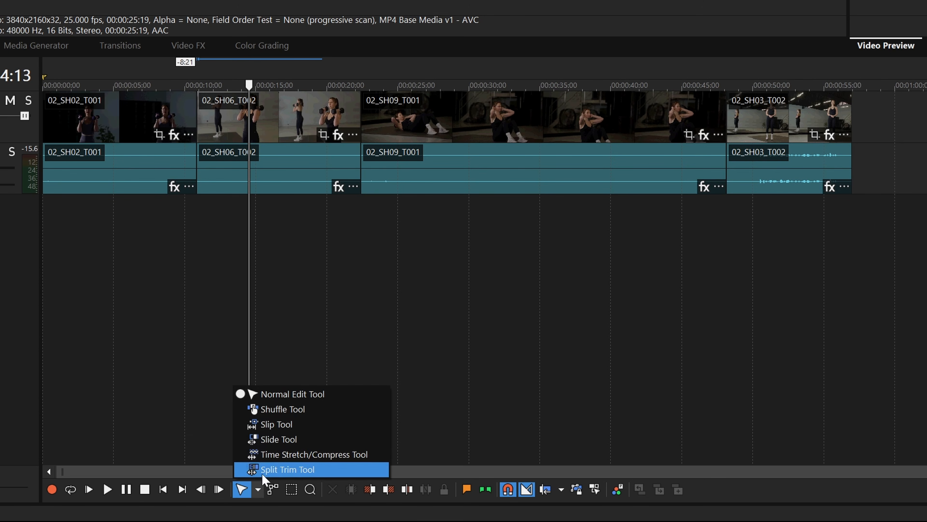
{"action": "left_click", "coordinate": [314, 409]}
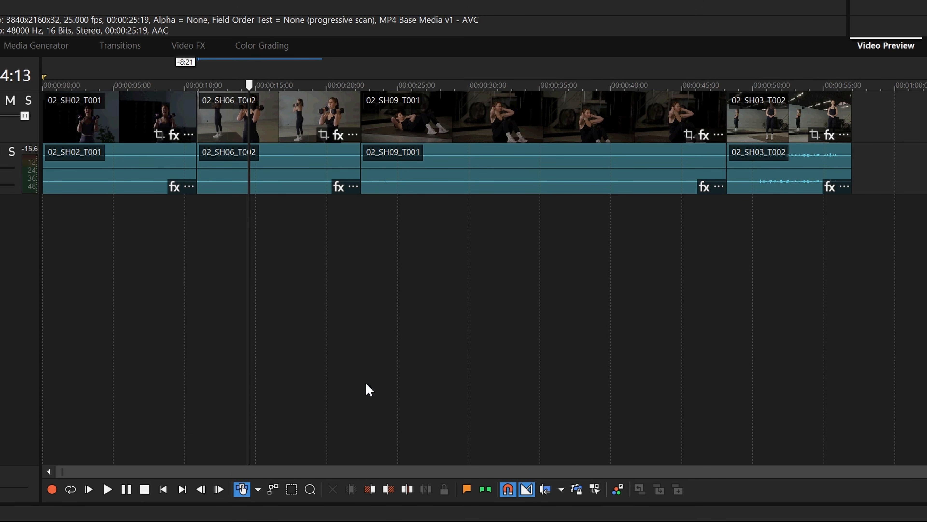
{"action": "left_click", "coordinate": [478, 119]}
{"action": "left_click_drag", "start_coordinate": [479, 118], "coordinate": [136, 126]}
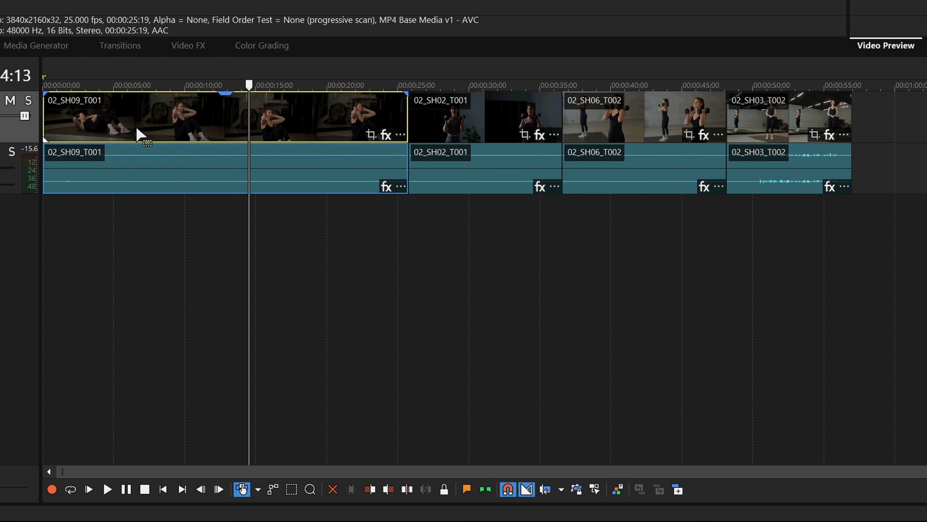
Step: Shuffle the 02_SH02_T001 event to the end of the sequence and return to the Normal Edit Tool
{"action": "left_click_drag", "start_coordinate": [526, 128], "coordinate": [844, 124]}
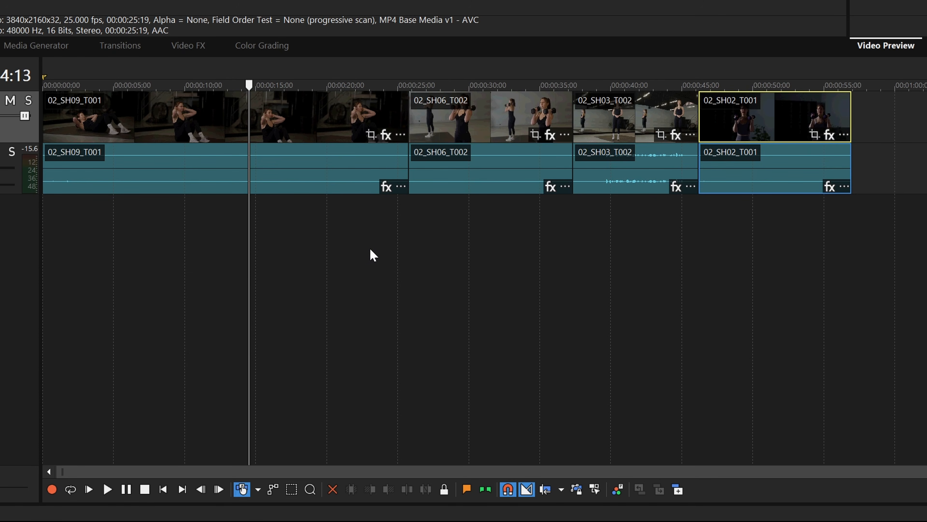
{"action": "left_click", "coordinate": [257, 488]}
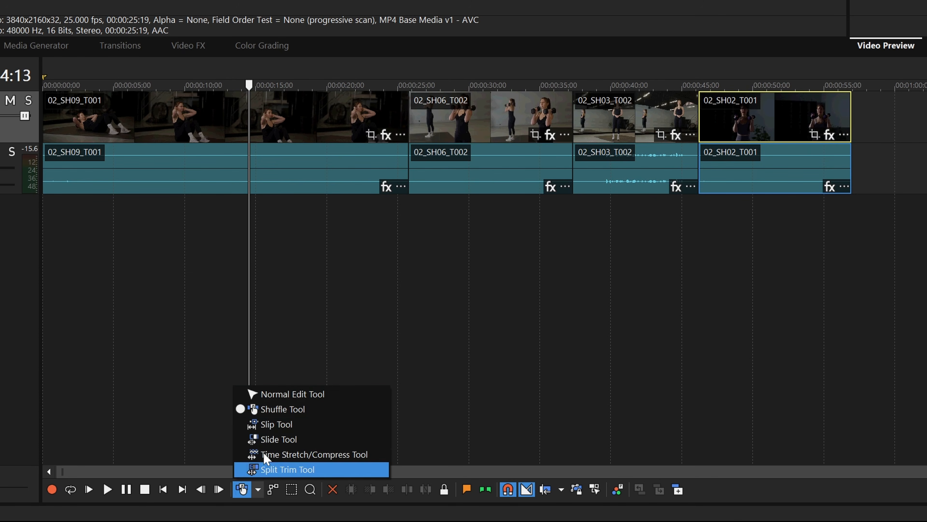
{"action": "left_click", "coordinate": [292, 394]}
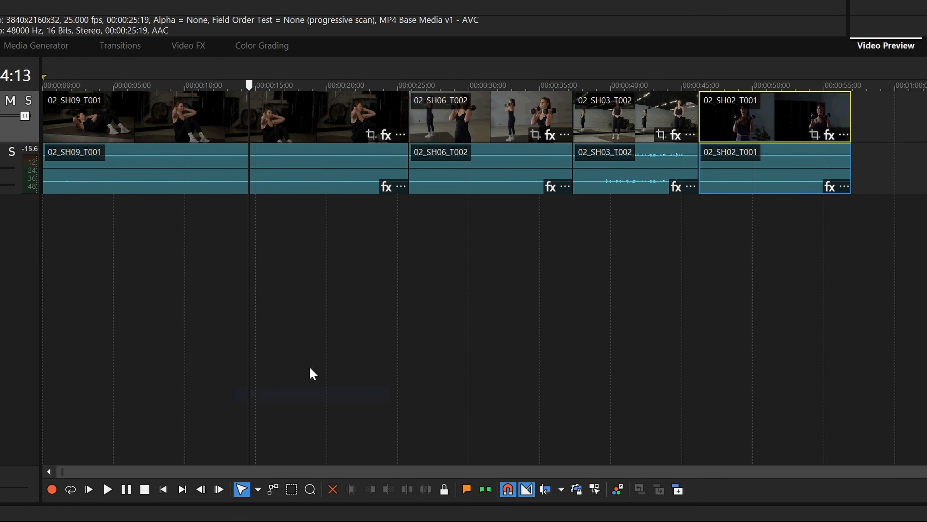
{"action": "left_click", "coordinate": [413, 244]}
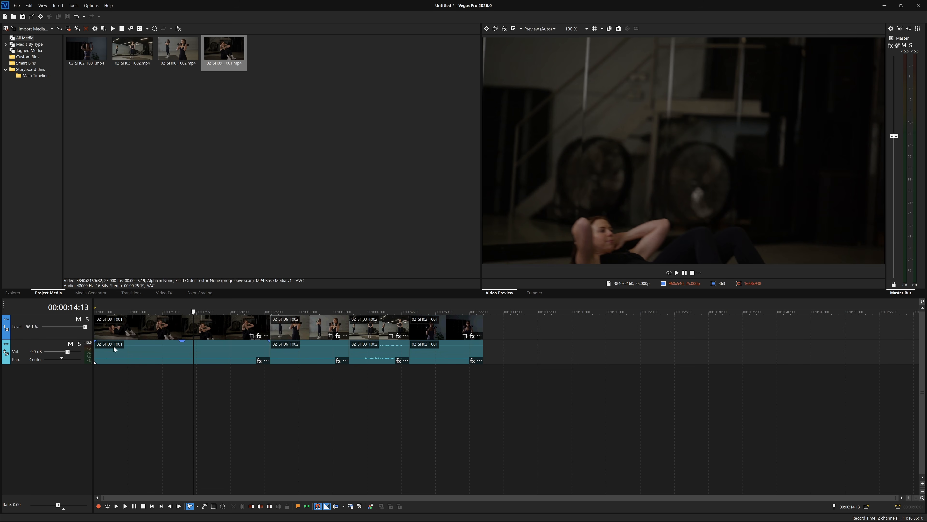
Step: Trim the start of 02_SH09_T001 to about 6 seconds and its end to about 10.5 seconds on the timeline
{"action": "left_click", "coordinate": [98, 331]}
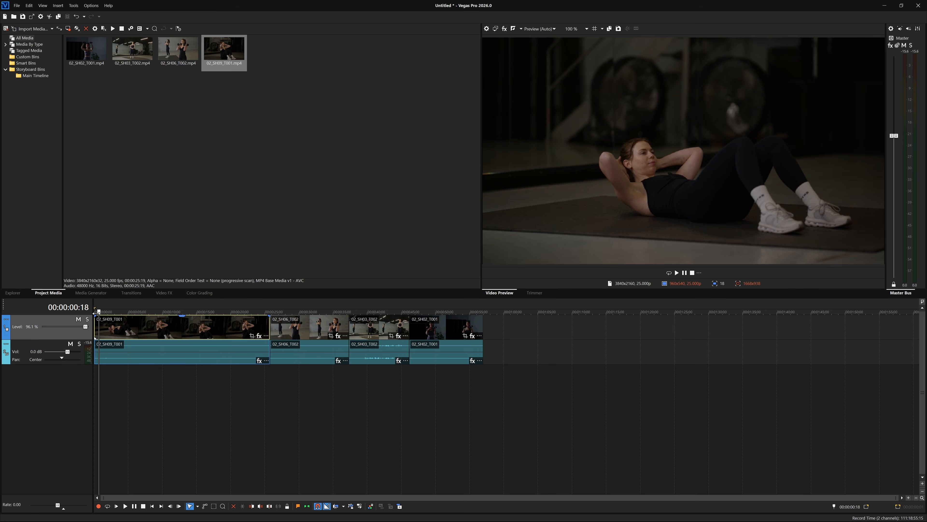
{"action": "left_click_drag", "start_coordinate": [99, 311], "coordinate": [134, 316]}
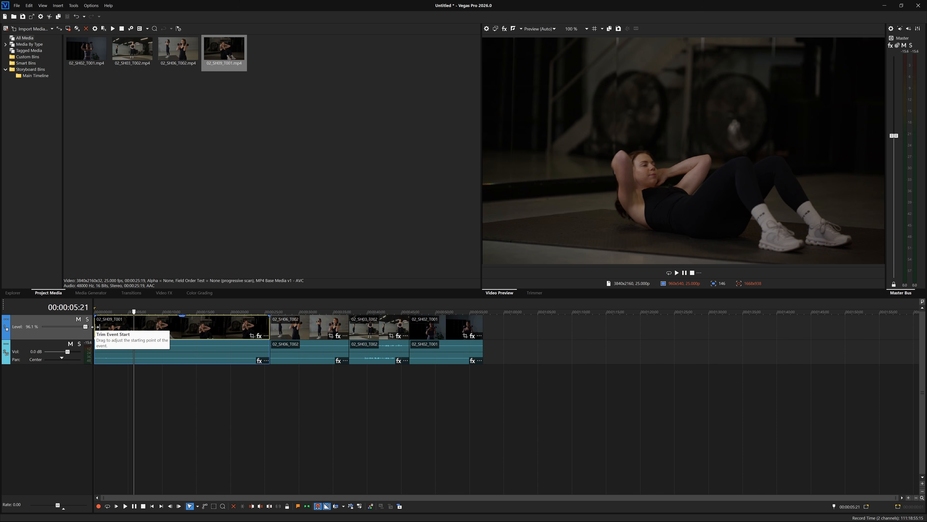
{"action": "left_click_drag", "start_coordinate": [94, 327], "coordinate": [137, 330]}
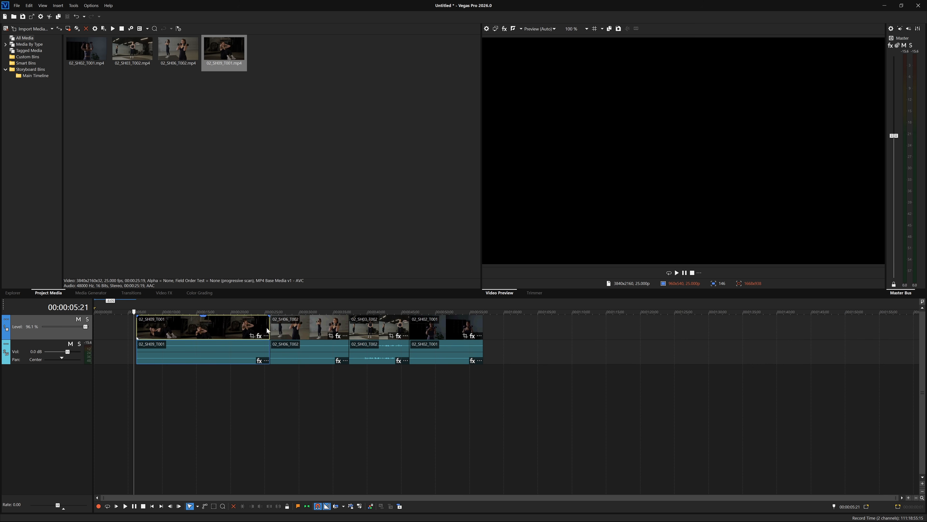
{"action": "left_click_drag", "start_coordinate": [268, 327], "coordinate": [165, 336]}
{"action": "left_click", "coordinate": [151, 377]}
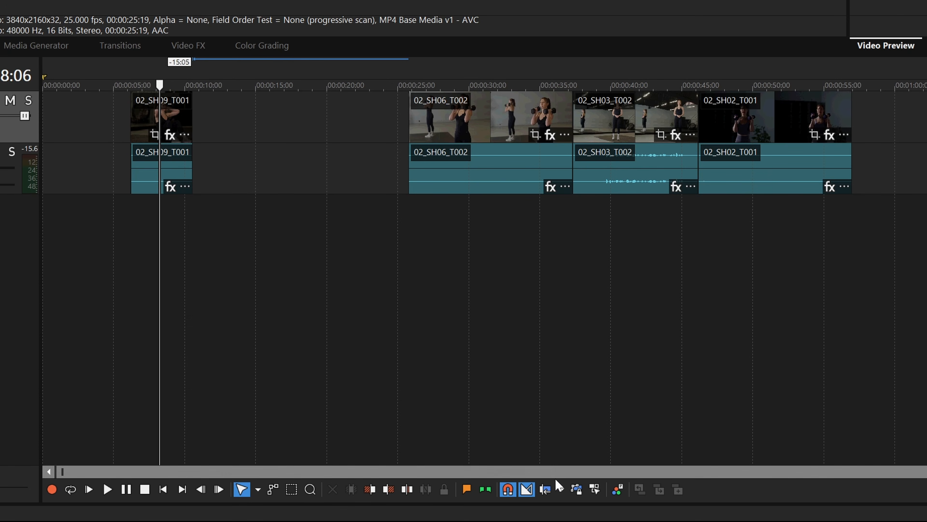
Step: Enable Auto Ripple and delete the empty gaps before and after the trimmed 02_SH09_T001 event
{"action": "left_click", "coordinate": [546, 489]}
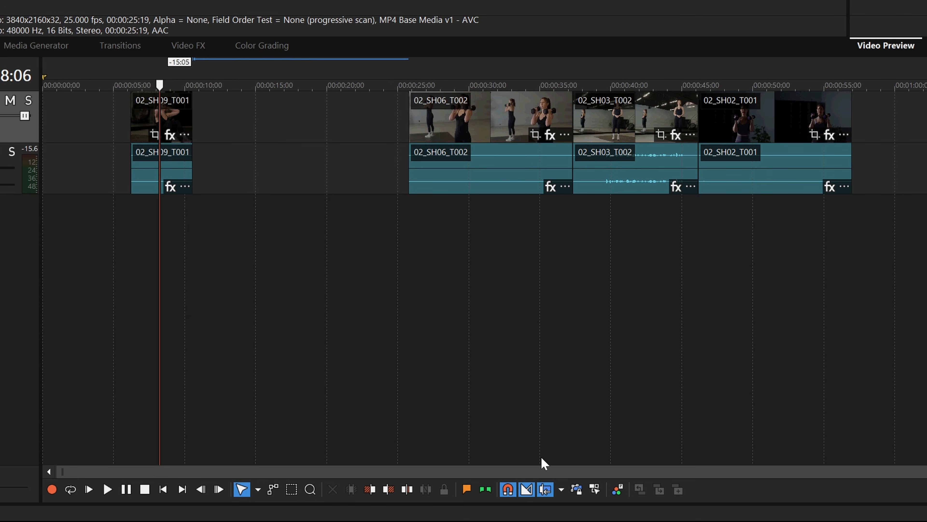
{"action": "key", "text": "ctrl+l"}
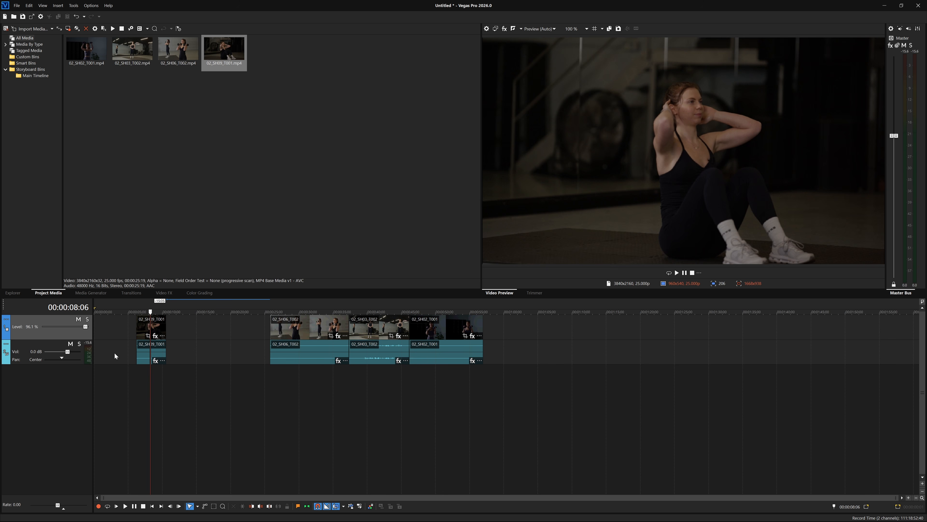
{"action": "double_click", "coordinate": [109, 324]}
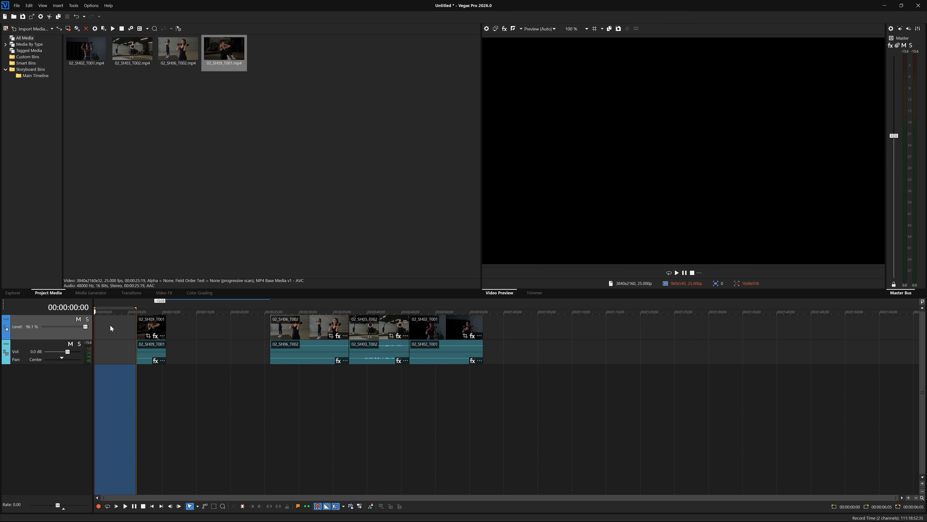
{"action": "key", "text": "Delete"}
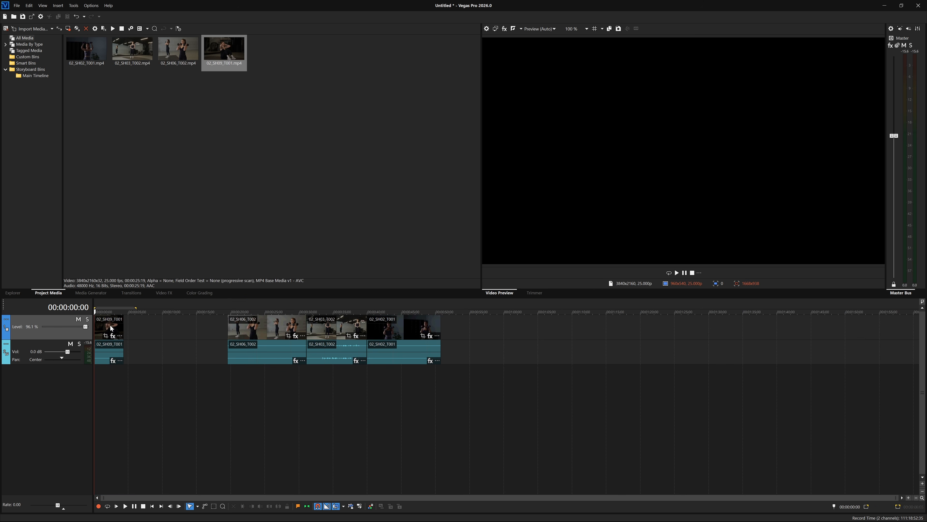
{"action": "double_click", "coordinate": [165, 322]}
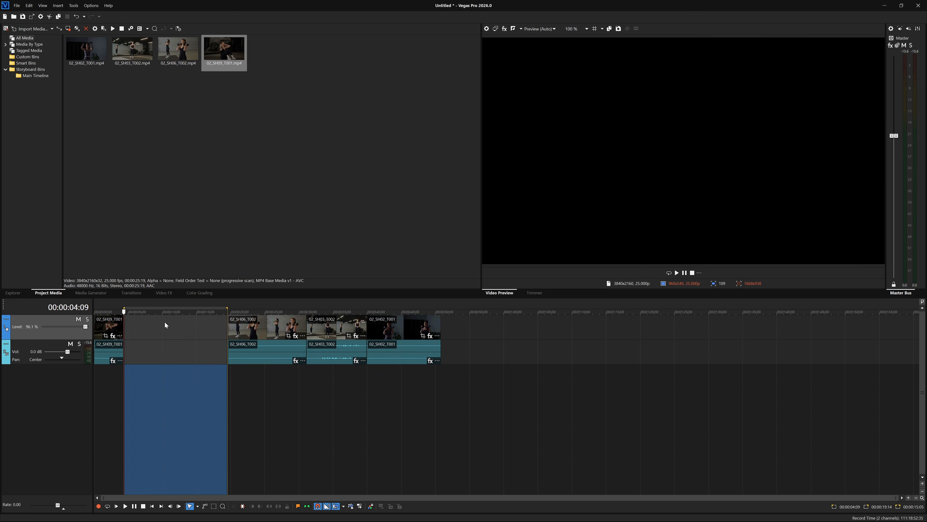
{"action": "key", "text": "Delete"}
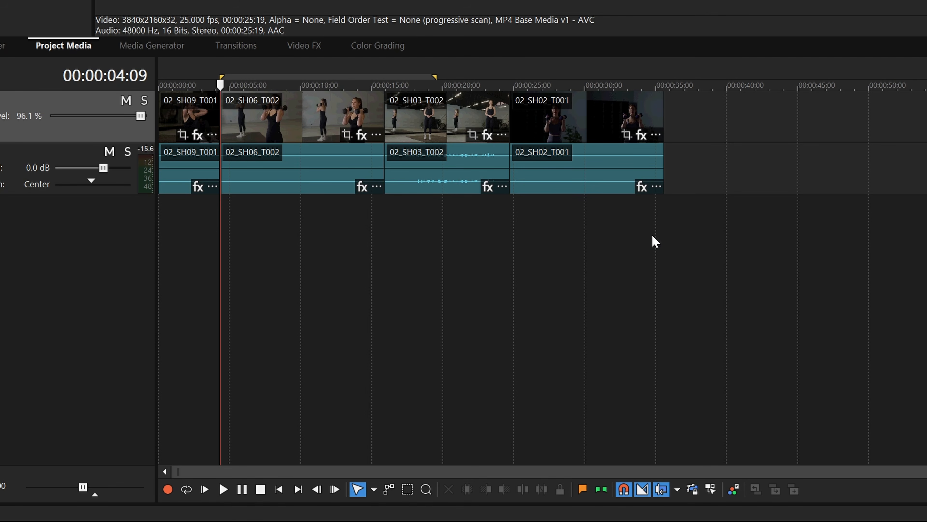
Step: Ripple-trim the start and end of 02_SH06_T002 so the event lasts about 4 seconds
{"action": "left_click_drag", "start_coordinate": [219, 214], "coordinate": [285, 268]}
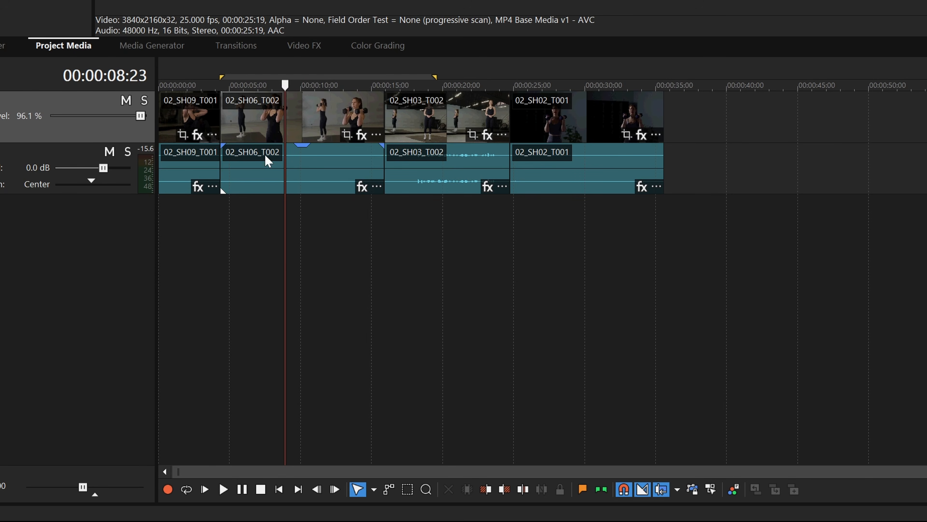
{"action": "left_click", "coordinate": [223, 124]}
{"action": "left_click_drag", "start_coordinate": [224, 123], "coordinate": [278, 132]}
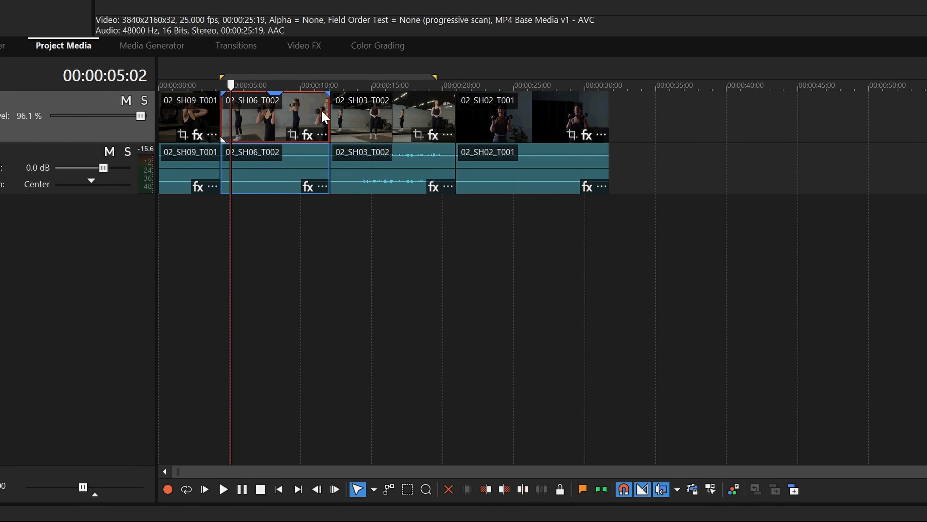
{"action": "left_click_drag", "start_coordinate": [328, 114], "coordinate": [274, 120]}
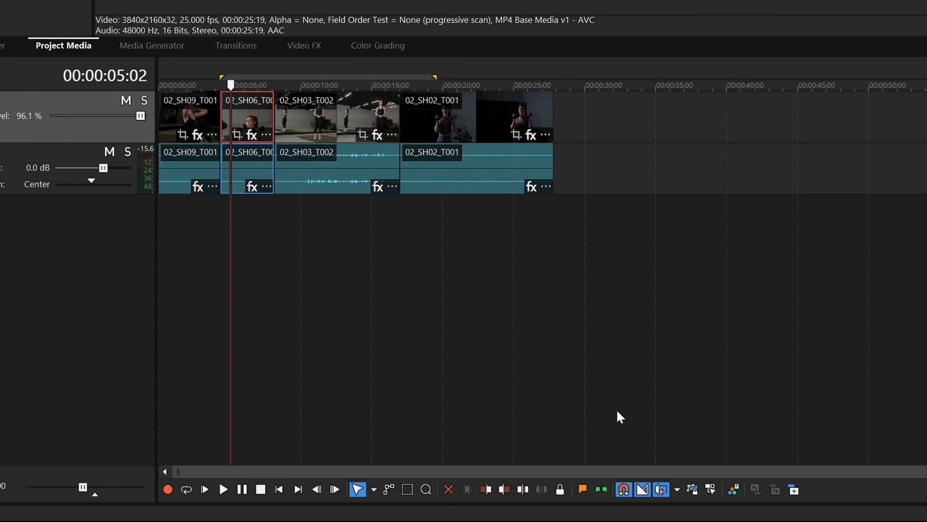
Step: Disable Auto Ripple and split the 02_SH02_T001 event at 00:00:19:06
{"action": "left_click", "coordinate": [661, 489]}
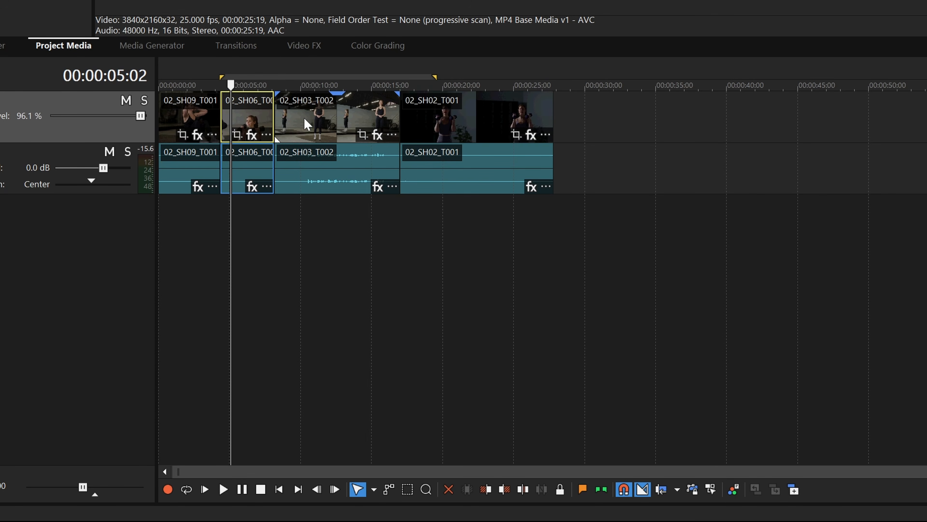
{"action": "left_click", "coordinate": [305, 123]}
{"action": "left_click", "coordinate": [382, 118]}
{"action": "left_click", "coordinate": [431, 114]}
{"action": "mouse_move", "coordinate": [431, 85]}
{"action": "left_mouse_down"}
{"action": "mouse_move", "coordinate": [409, 84]}
{"action": "mouse_move", "coordinate": [432, 85]}
{"action": "left_mouse_up"}
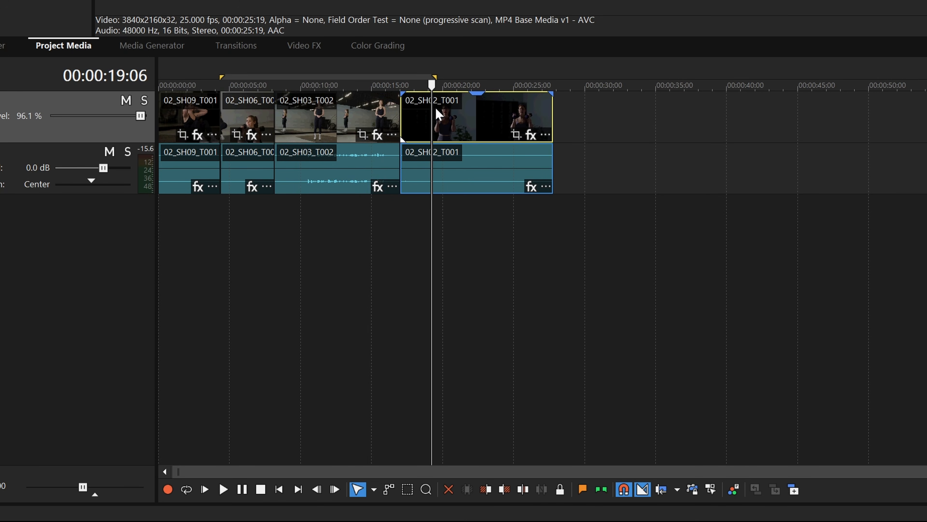
{"action": "key", "text": "s"}
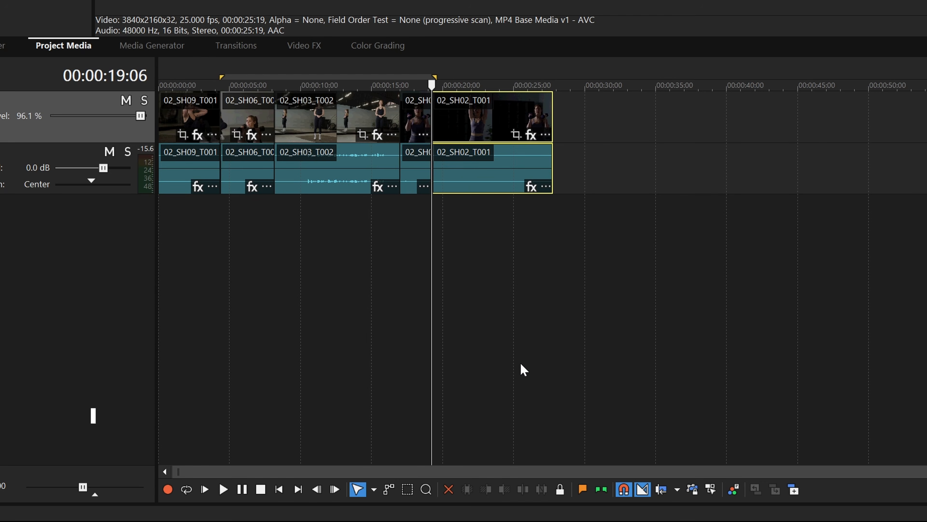
Step: Try deleting the short first piece of the split 02_SH02_T001 without Auto Ripple, and undo the deletion
{"action": "left_click", "coordinate": [414, 120]}
{"action": "left_click", "coordinate": [458, 114]}
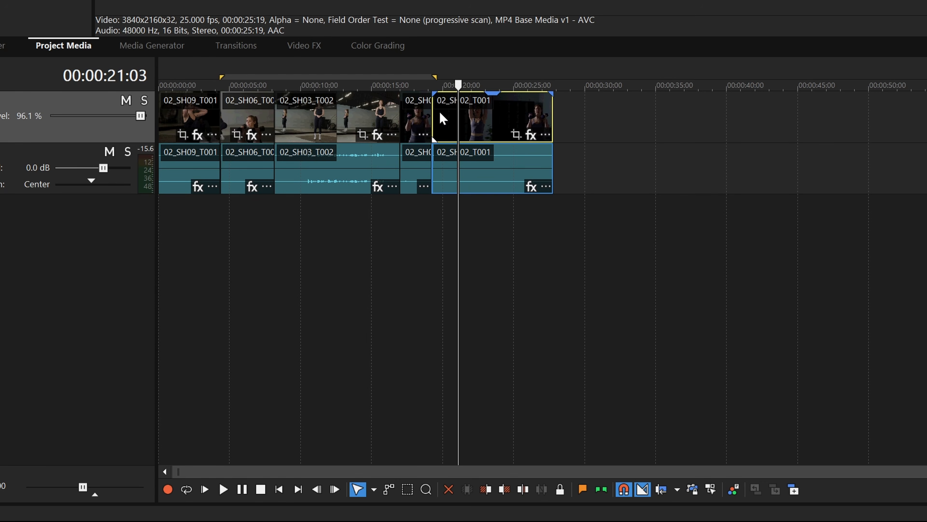
{"action": "left_click", "coordinate": [416, 111]}
{"action": "left_click", "coordinate": [454, 113]}
{"action": "left_click", "coordinate": [416, 112]}
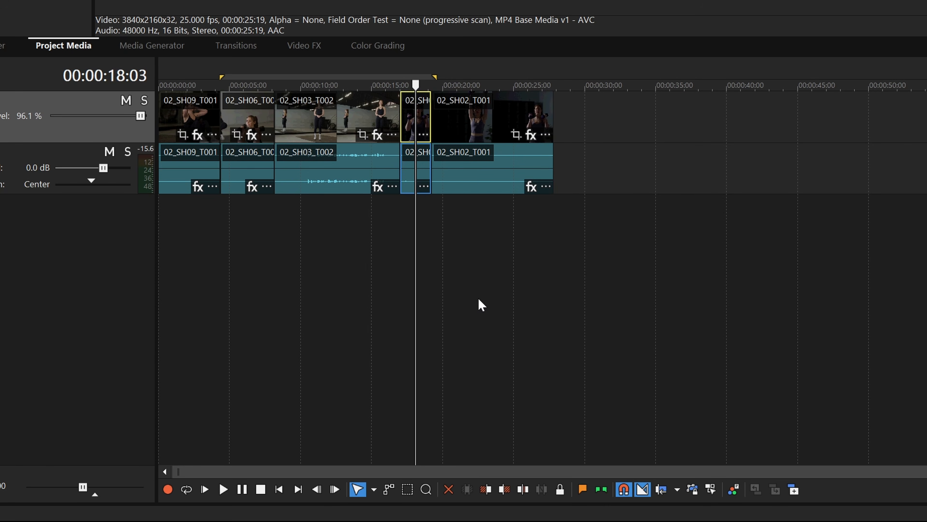
{"action": "key", "text": "Delete"}
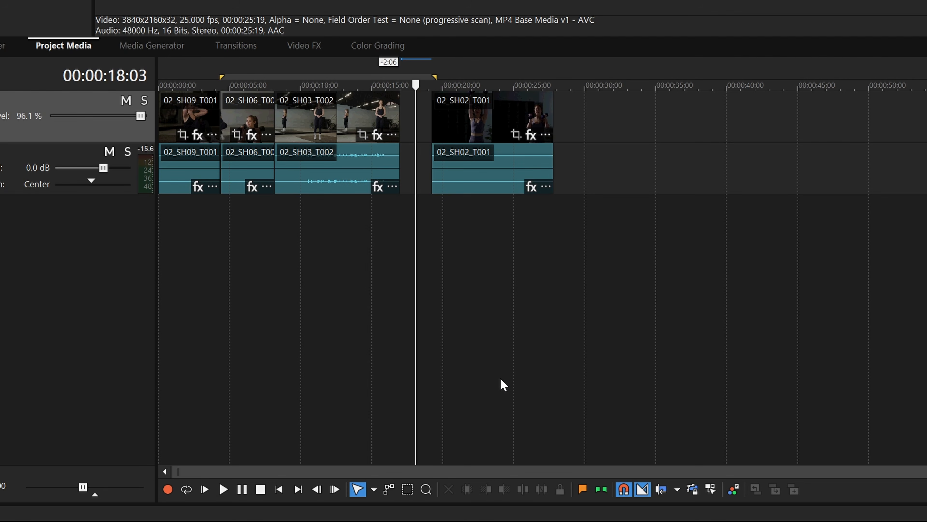
{"action": "key", "text": "ctrl+z"}
Step: Delete the short first piece of 02_SH02_T001 with Auto Ripple enabled to close the gap
{"action": "left_click", "coordinate": [411, 111]}
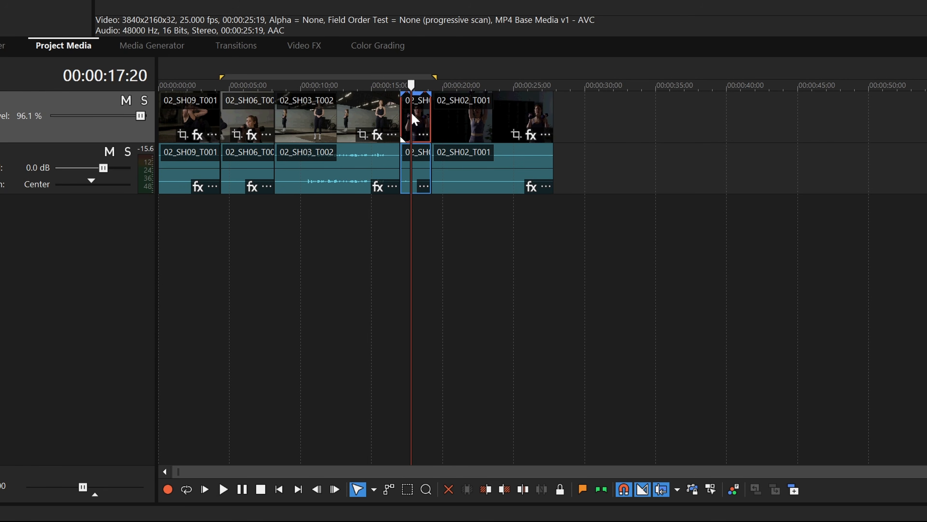
{"action": "key", "text": "Delete"}
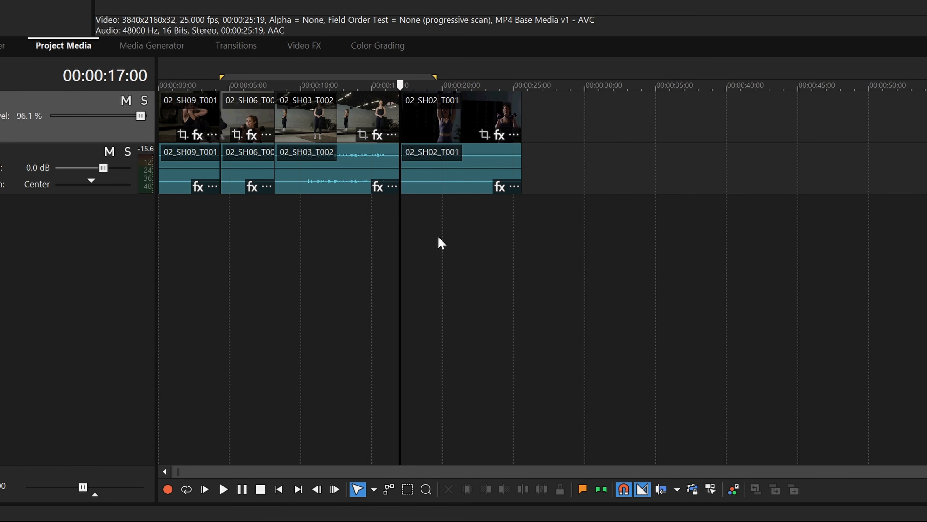
Step: Split 02_SH02_T001 and 02_SH03_T002 at two points each, cutting both events into three pieces, with the earliest cut at about 00:00:10:17
{"action": "left_click", "coordinate": [448, 121]}
{"action": "mouse_move", "coordinate": [448, 85]}
{"action": "left_mouse_down"}
{"action": "mouse_move", "coordinate": [440, 85]}
{"action": "mouse_move", "coordinate": [458, 85]}
{"action": "left_mouse_up"}
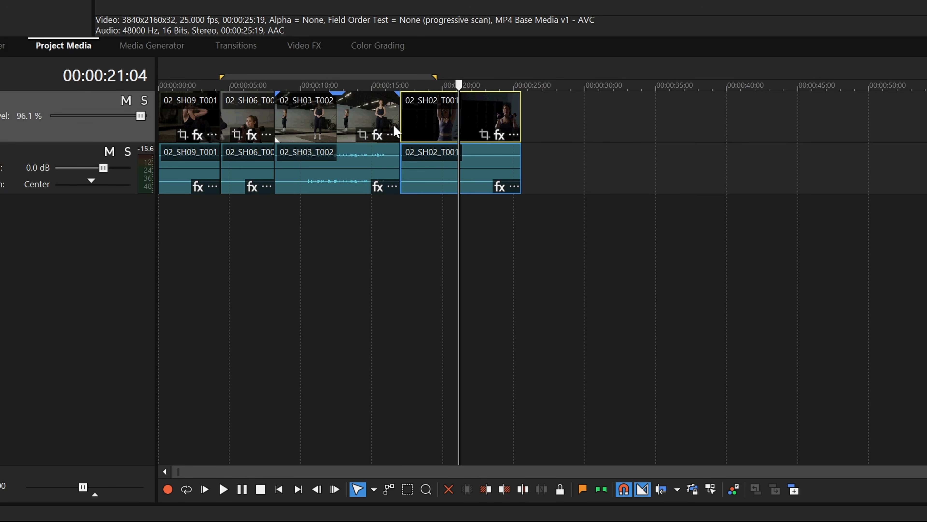
{"action": "left_click", "coordinate": [474, 115]}
{"action": "left_click", "coordinate": [364, 111]}
{"action": "left_click", "coordinate": [469, 114]}
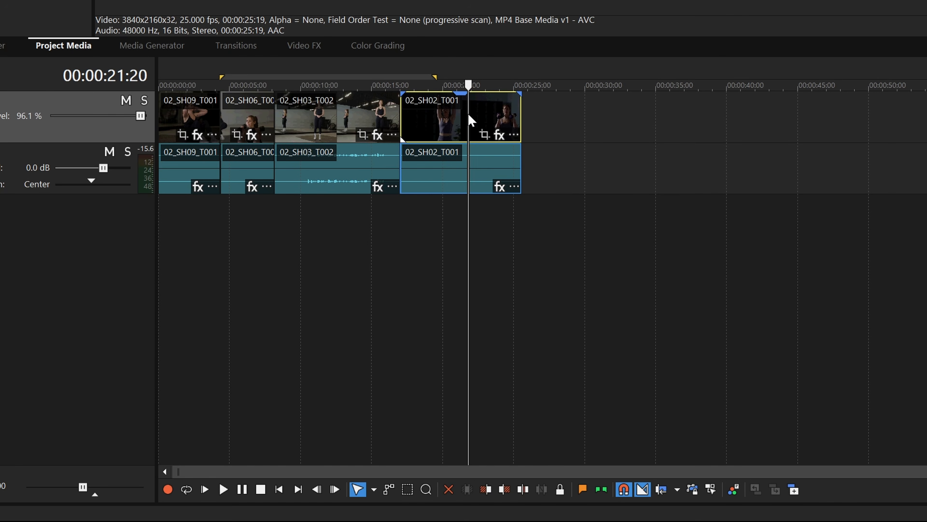
{"action": "left_click", "coordinate": [460, 84]}
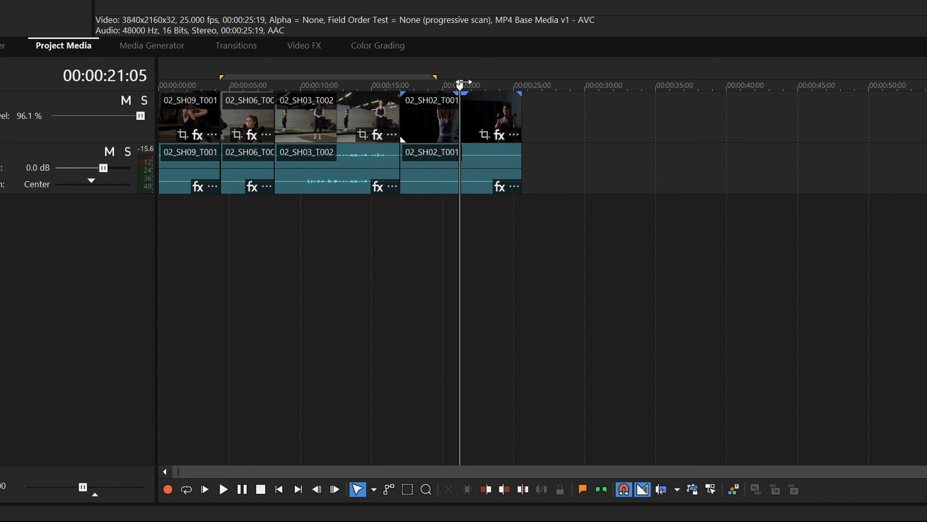
{"action": "left_click_drag", "start_coordinate": [461, 86], "coordinate": [311, 85]}
{"action": "key", "text": "s"}
{"action": "key", "text": "s"}
{"action": "key", "text": "s"}
{"action": "key", "text": "s"}
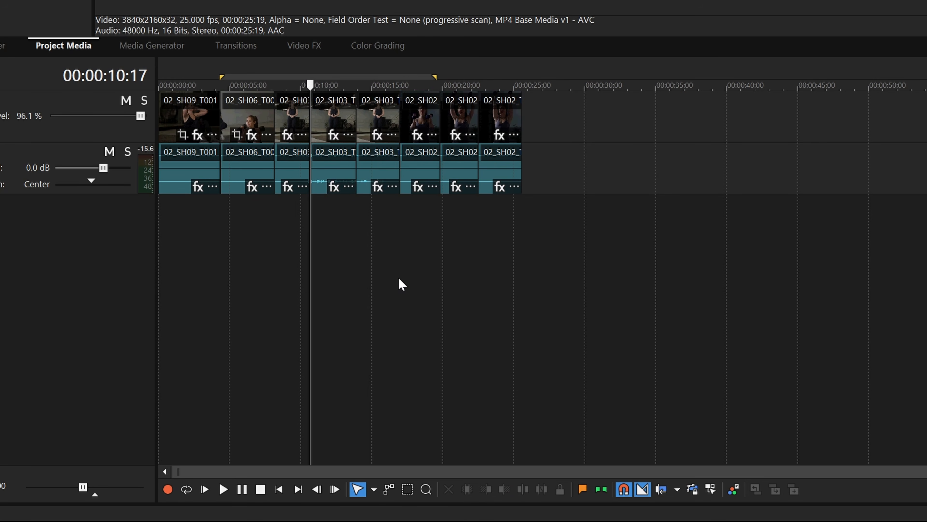